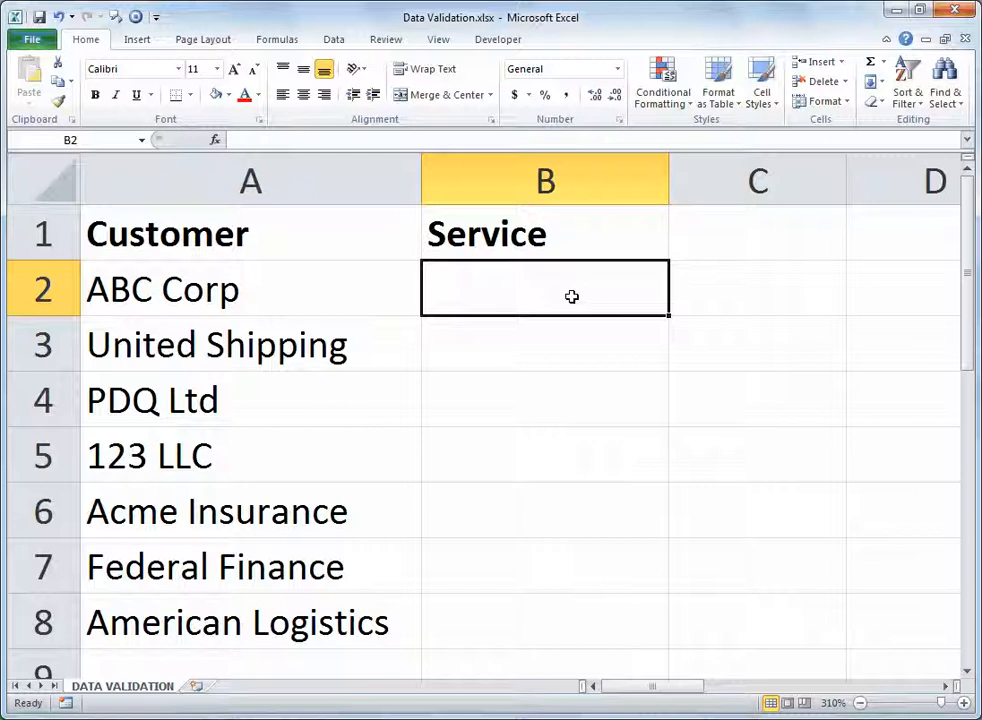
- Apply list data validation to B2:B8 with the source Marketing,Accounting,Tax
{"action": "left_click_drag", "start_coordinate": [570, 285], "coordinate": [579, 608]}
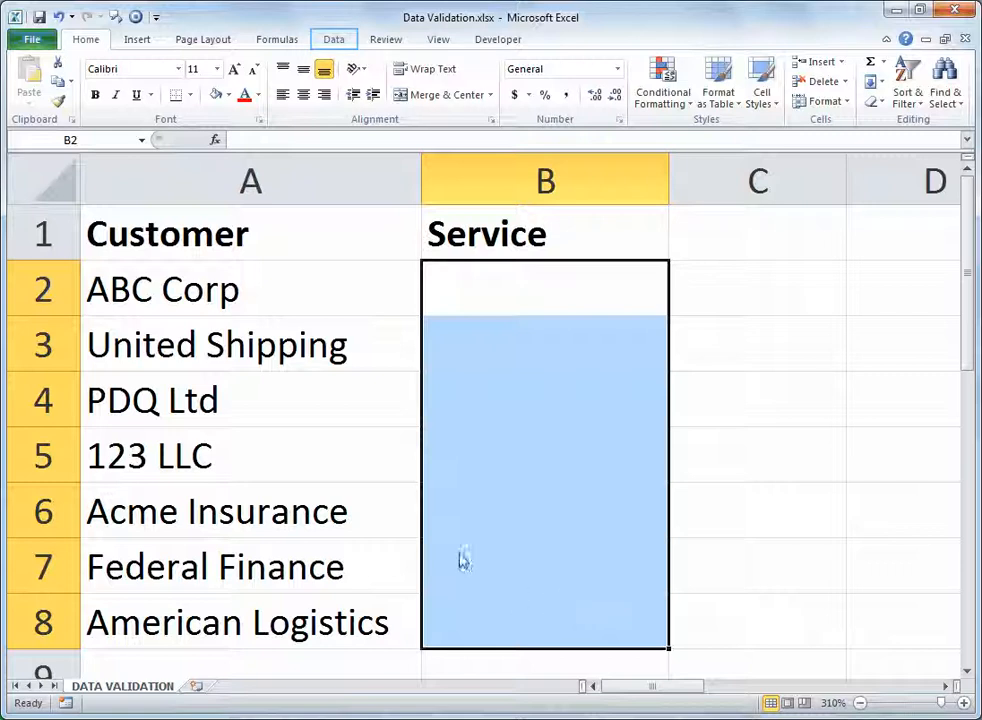
{"action": "left_click", "coordinate": [340, 42]}
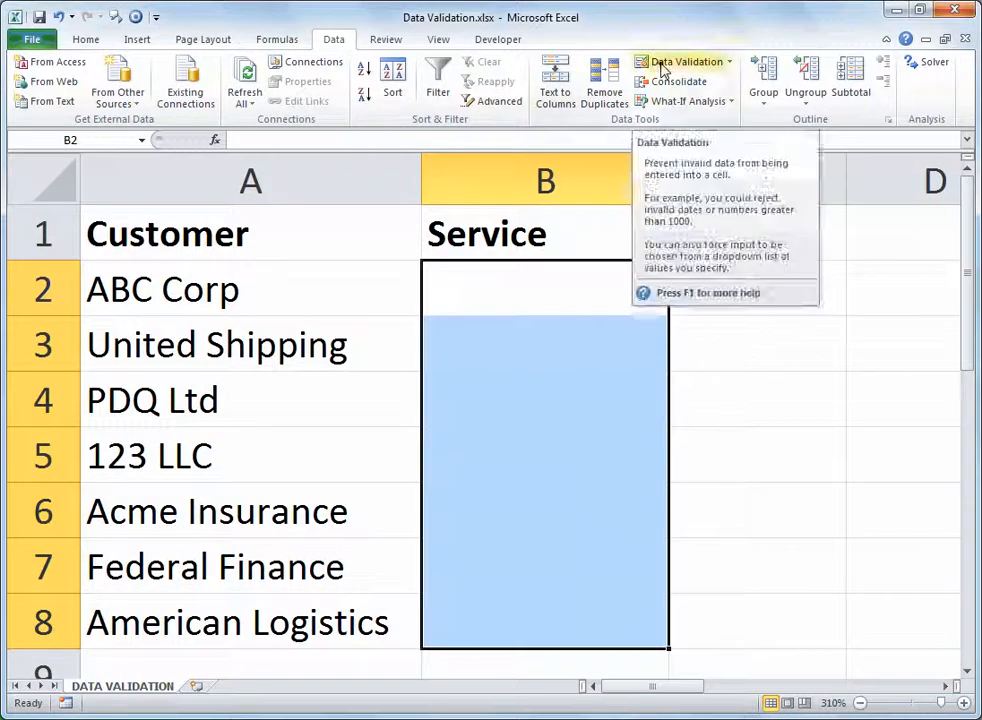
{"action": "left_click", "coordinate": [661, 67]}
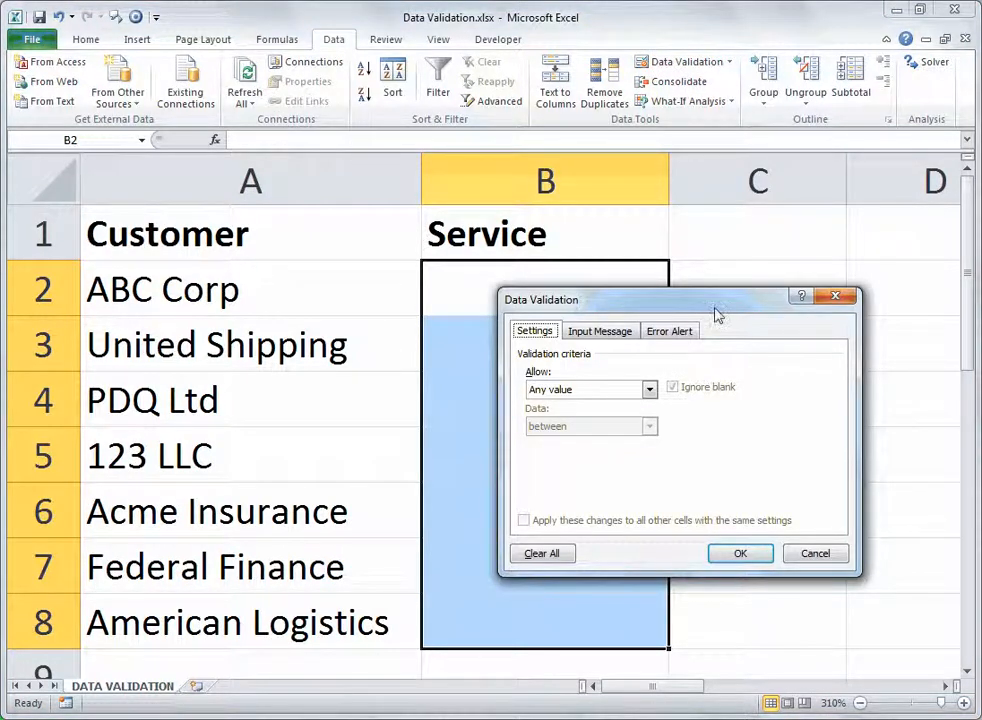
{"action": "left_click_drag", "start_coordinate": [720, 316], "coordinate": [753, 305]}
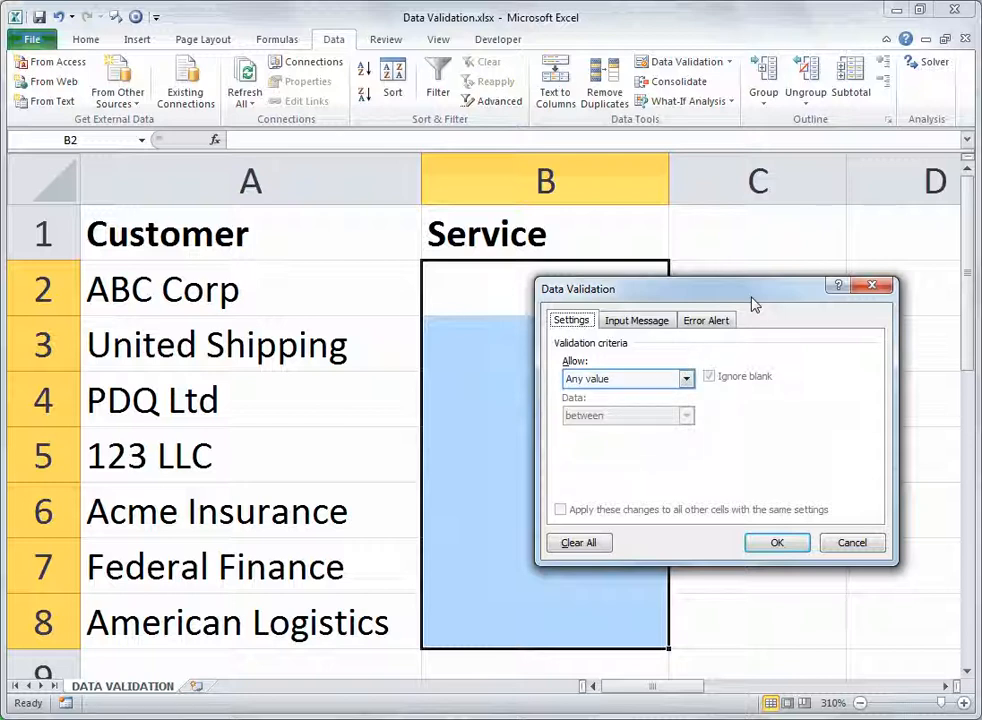
{"action": "left_click", "coordinate": [687, 380]}
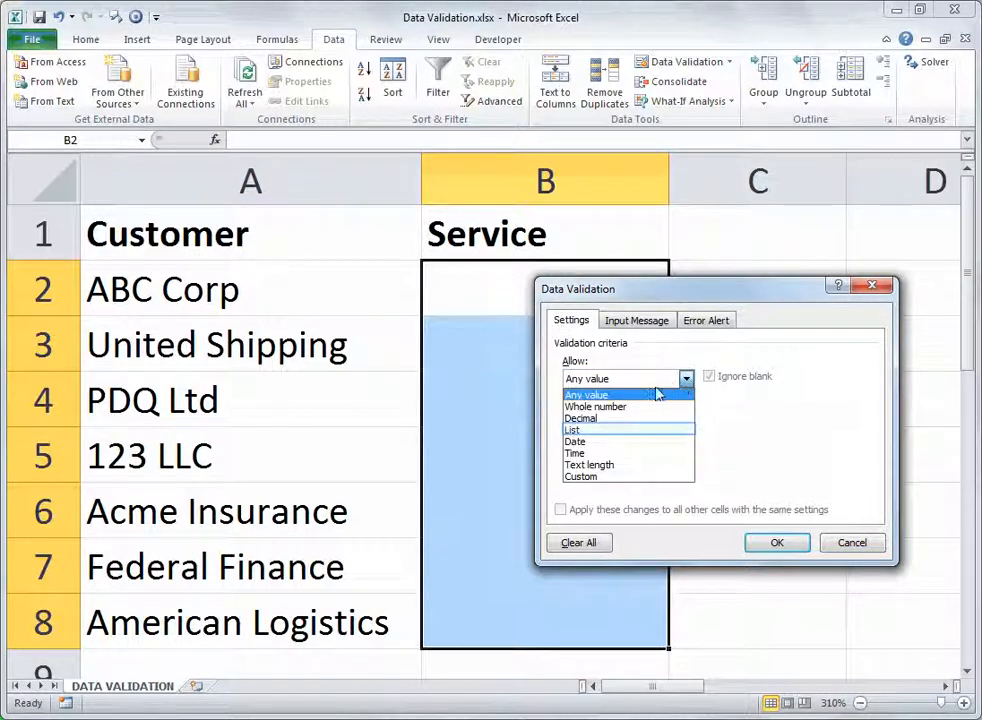
{"action": "left_click", "coordinate": [624, 429]}
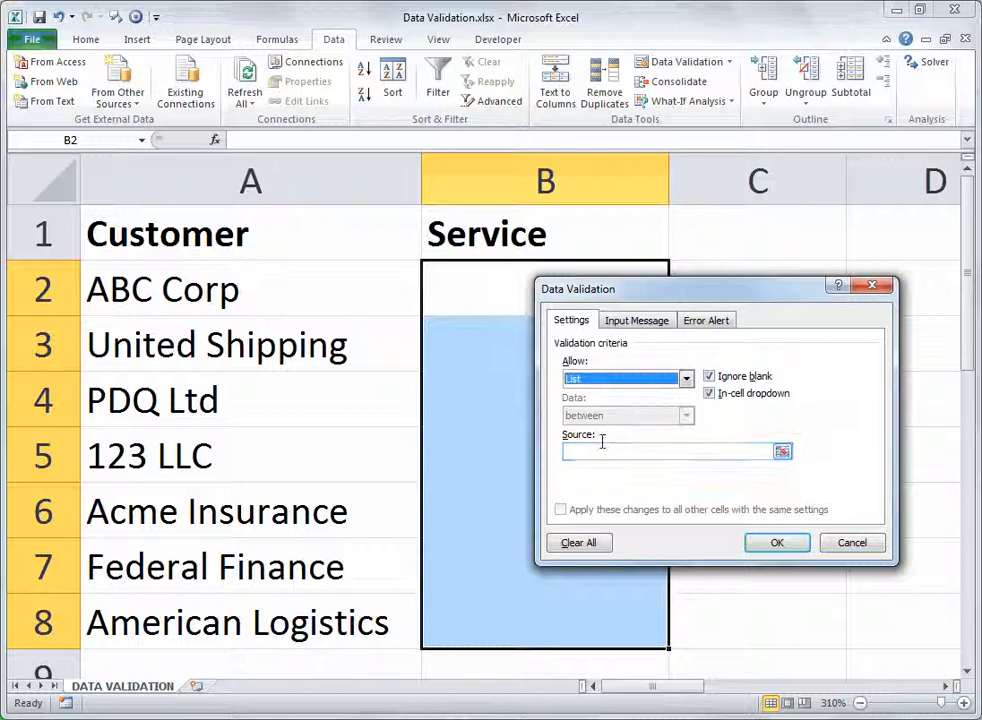
{"action": "left_click", "coordinate": [600, 452]}
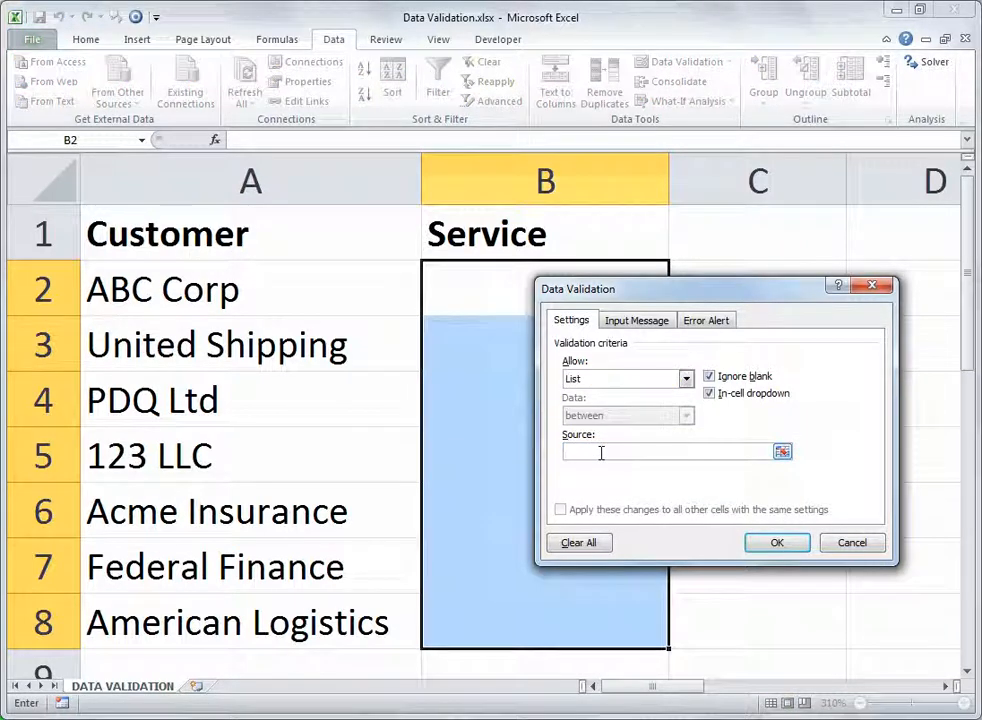
{"action": "type", "text": "Marketing,Accounting,Tax"}
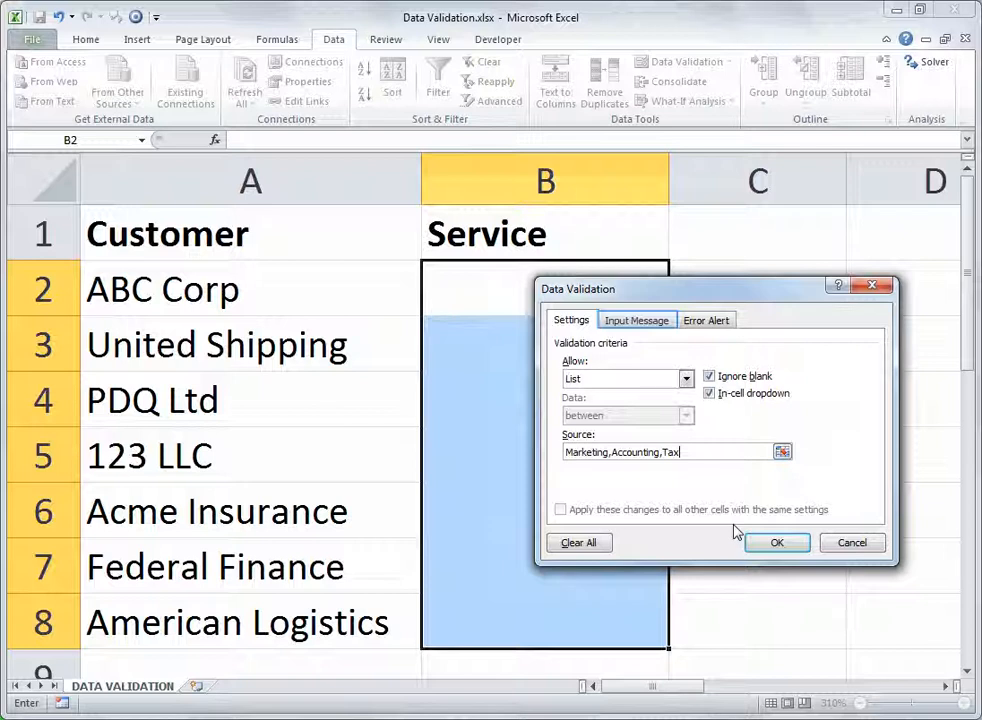
- Add an input message titled "Enter a service" reading "Select a service from the list..."
{"action": "left_click", "coordinate": [646, 322]}
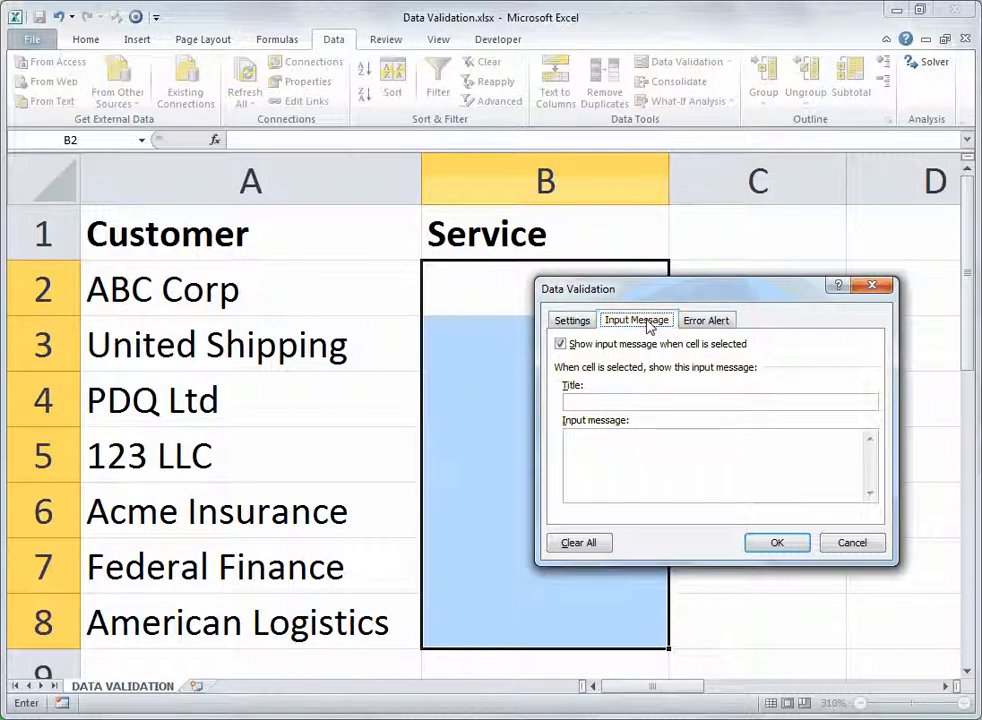
{"action": "left_click", "coordinate": [680, 406]}
{"action": "left_click", "coordinate": [681, 406]}
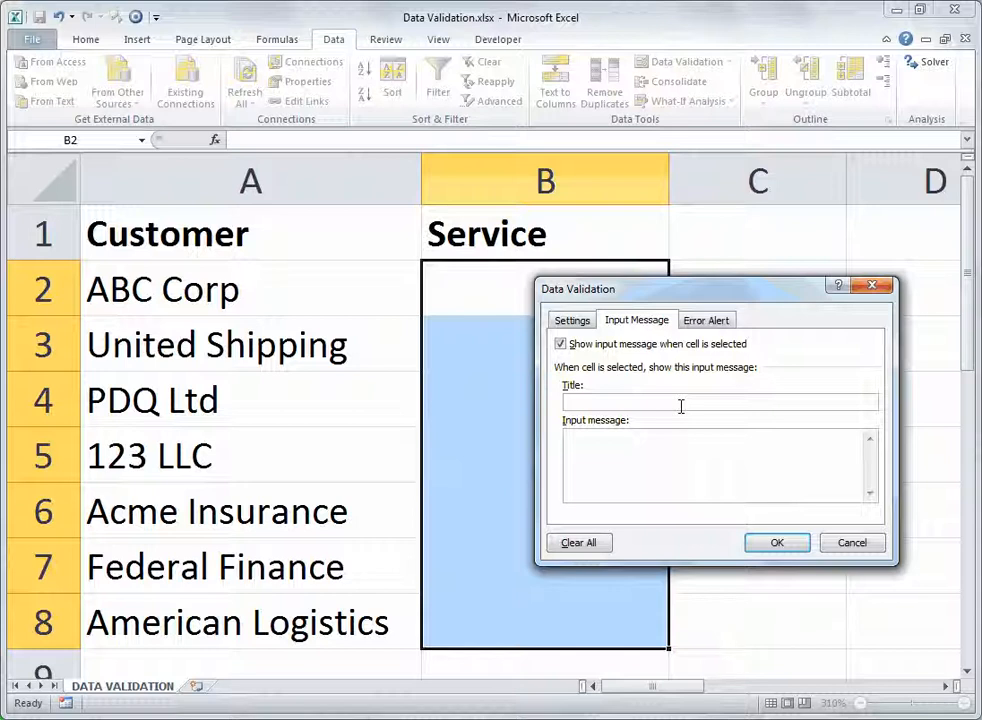
{"action": "type", "text": "Enter a s"}
{"action": "type", "text": "eriv"}
{"action": "key", "text": "BackSpace"}
{"action": "key", "text": "BackSpace"}
{"action": "type", "text": "vice"}
{"action": "key", "text": "Tab"}
{"action": "type", "text": "Select a sel"}
{"action": "type", "text": "vice from the list..."}
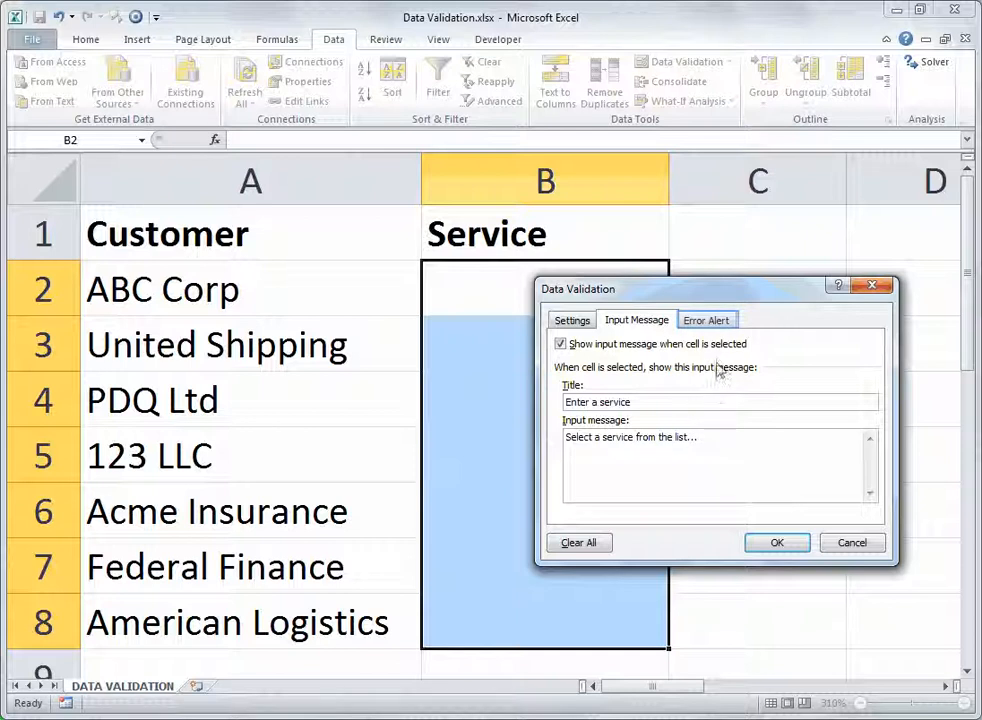
- Compare the Stop, Warning and Information error alert styles, leaving Stop selected
{"action": "left_click", "coordinate": [721, 325]}
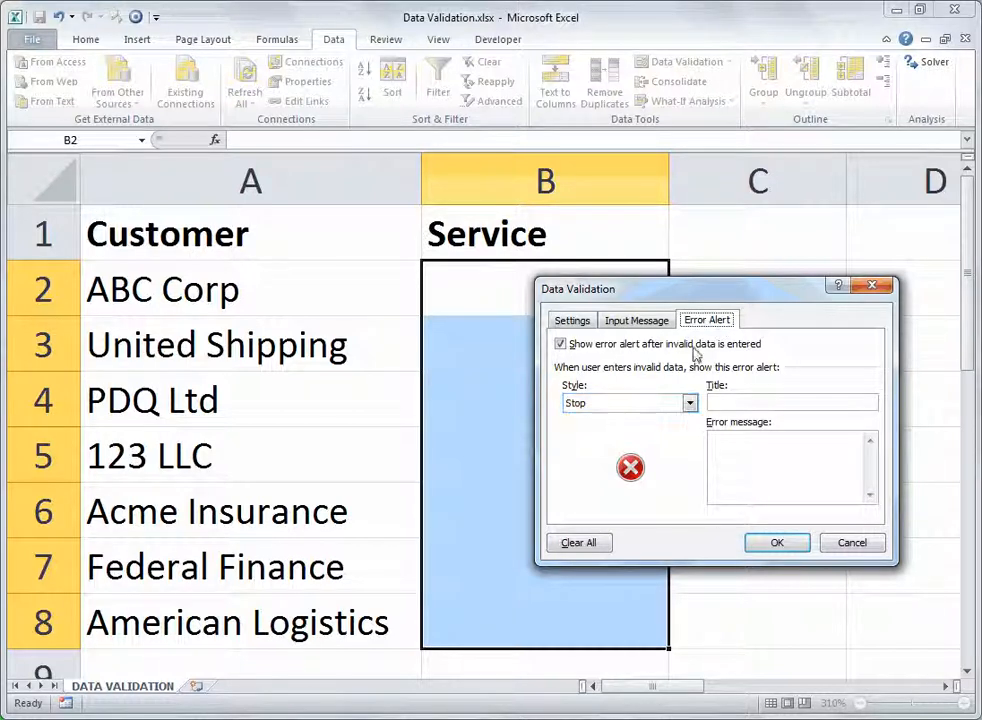
{"action": "left_click", "coordinate": [689, 404]}
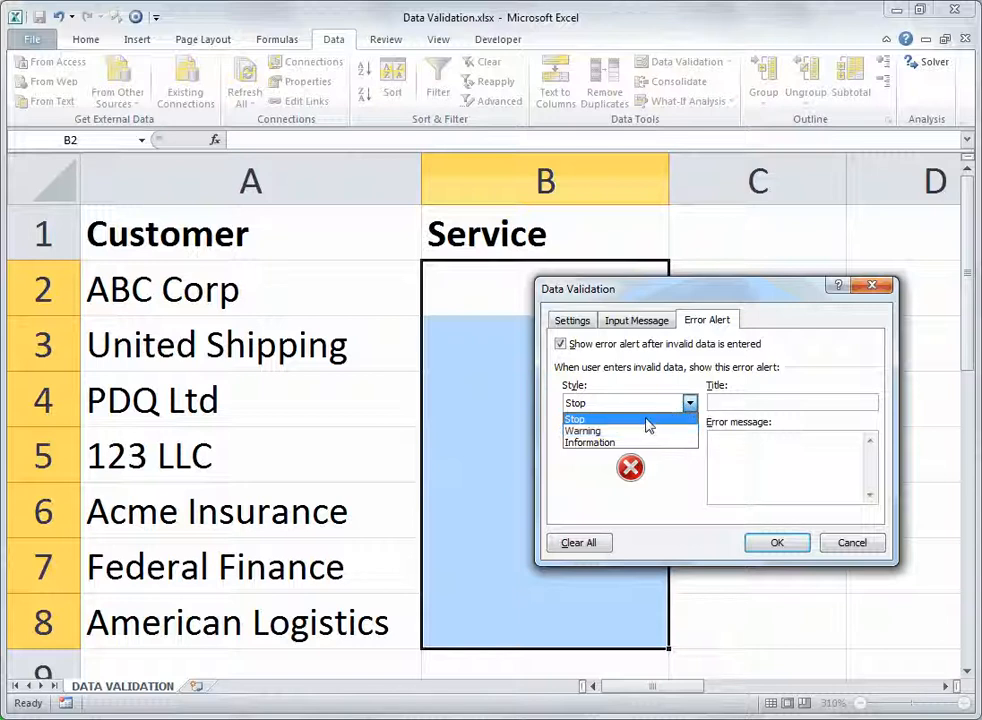
{"action": "left_click", "coordinate": [652, 431]}
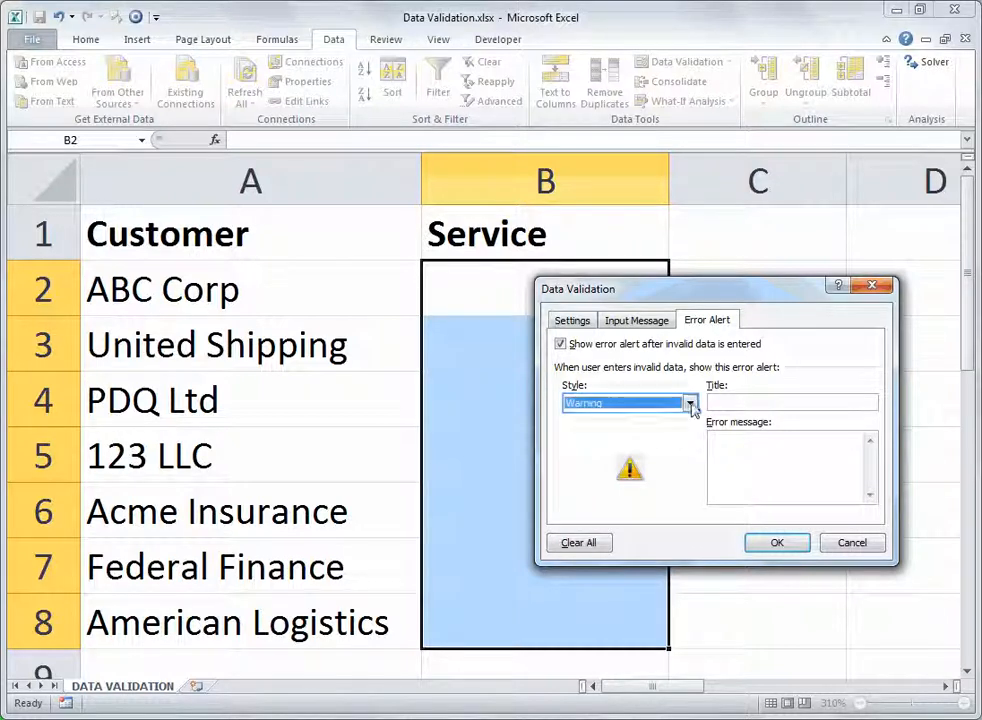
{"action": "left_click", "coordinate": [690, 403]}
{"action": "left_click", "coordinate": [640, 442]}
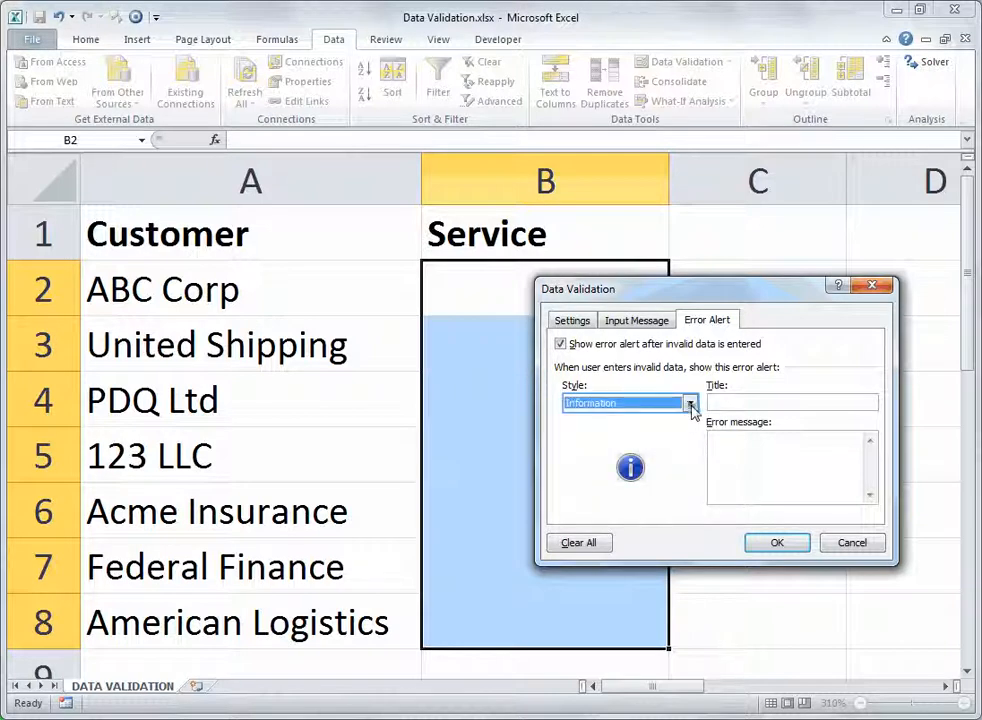
{"action": "left_click", "coordinate": [689, 403]}
{"action": "left_click", "coordinate": [670, 420]}
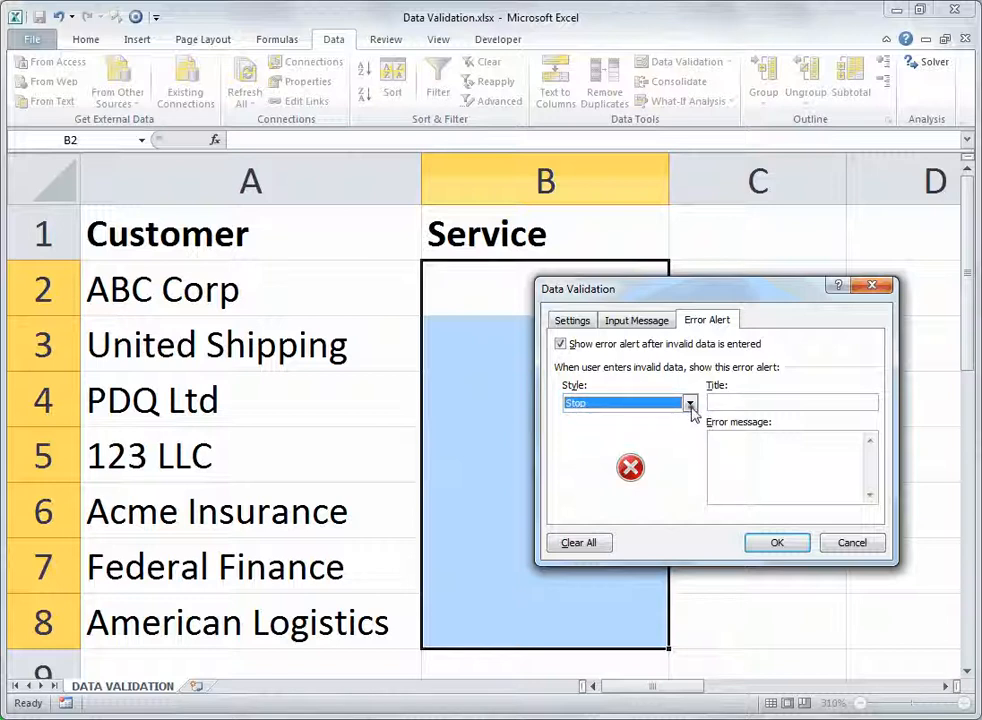
{"action": "left_click", "coordinate": [689, 404]}
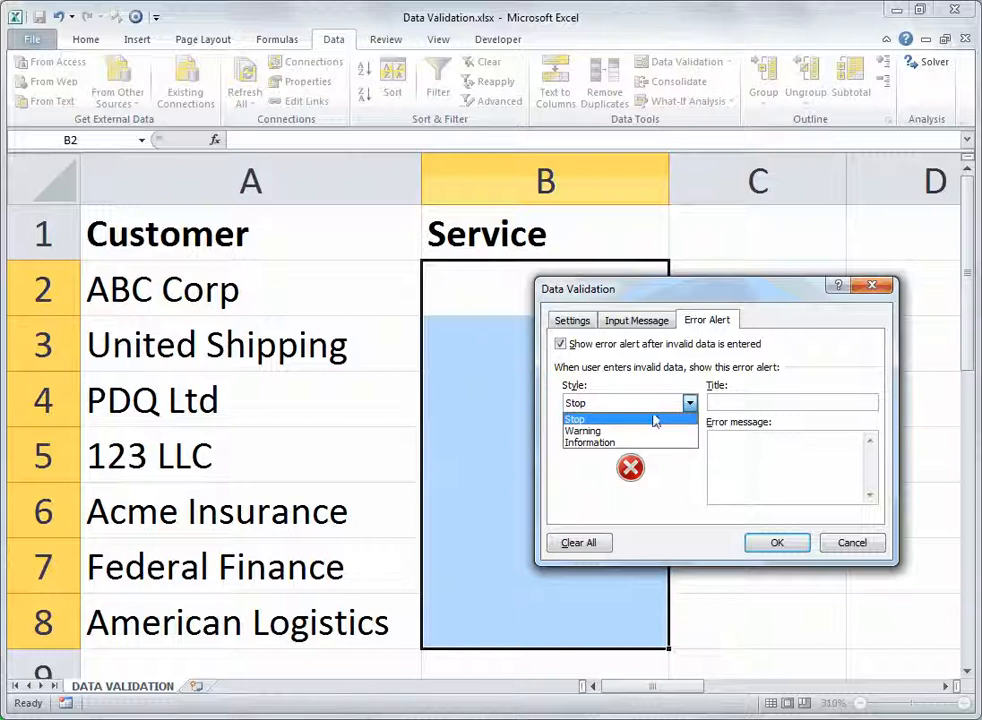
{"action": "left_click", "coordinate": [652, 420]}
- Set the error alert title to "Invalid Service" with message "I have made this as easy as I can, please choose from the provided list." and apply
{"action": "left_click", "coordinate": [737, 403]}
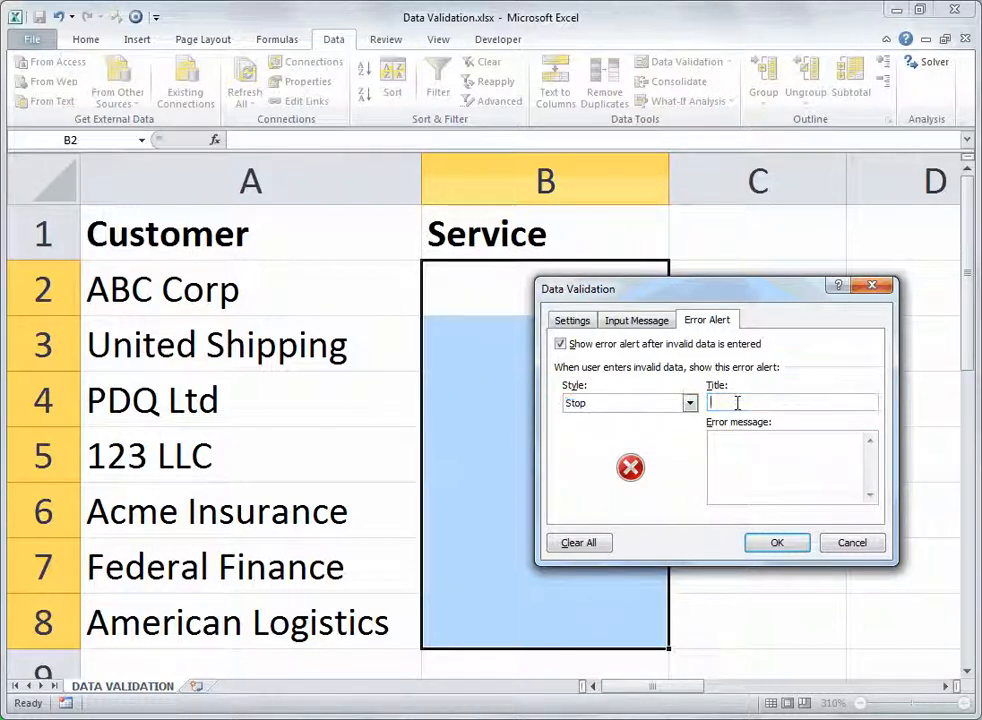
{"action": "type", "text": "Inv"}
{"action": "type", "text": "ali"}
{"action": "type", "text": "d Service"}
{"action": "type", "text": "I have made this "}
{"action": "type", "text": "as easy"}
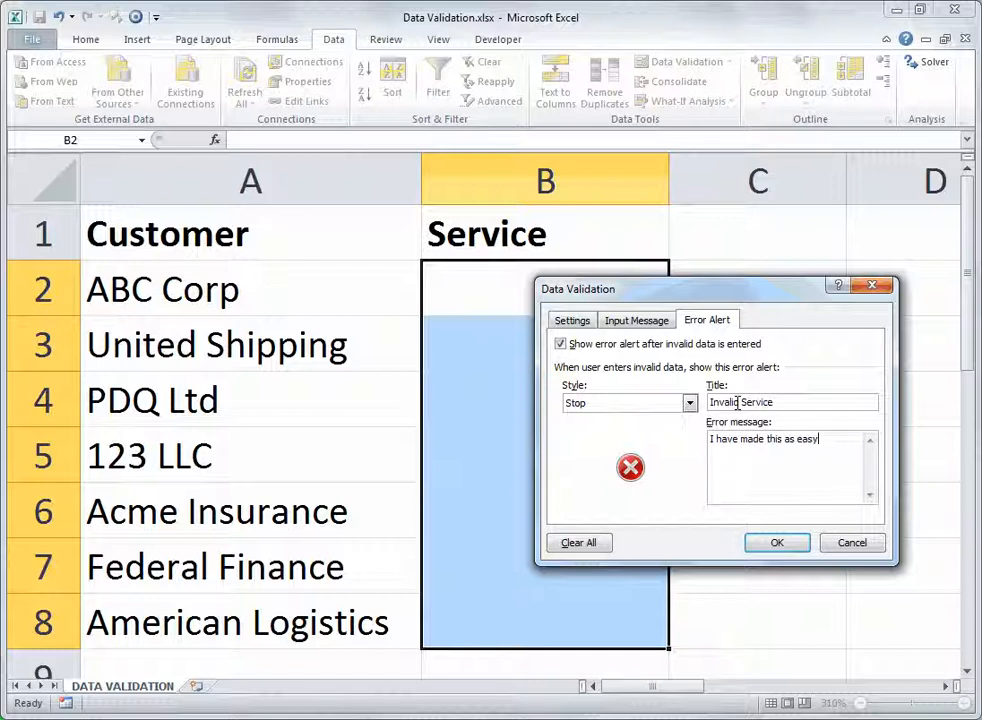
{"action": "type", "text": " as I can, please choose from the provided list."}
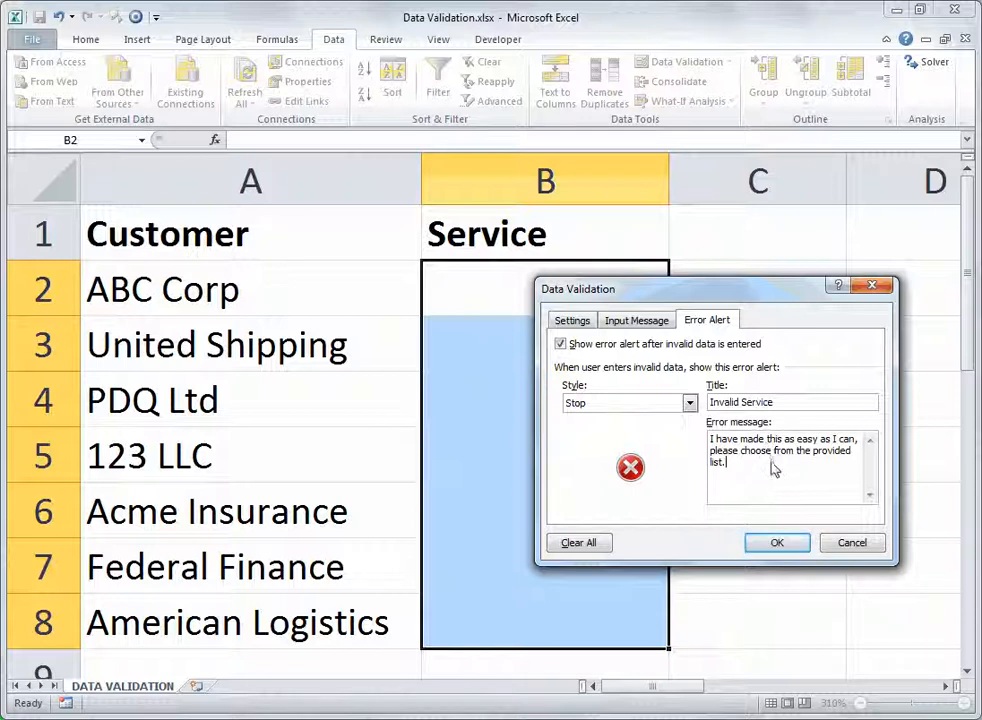
{"action": "left_click", "coordinate": [776, 543]}
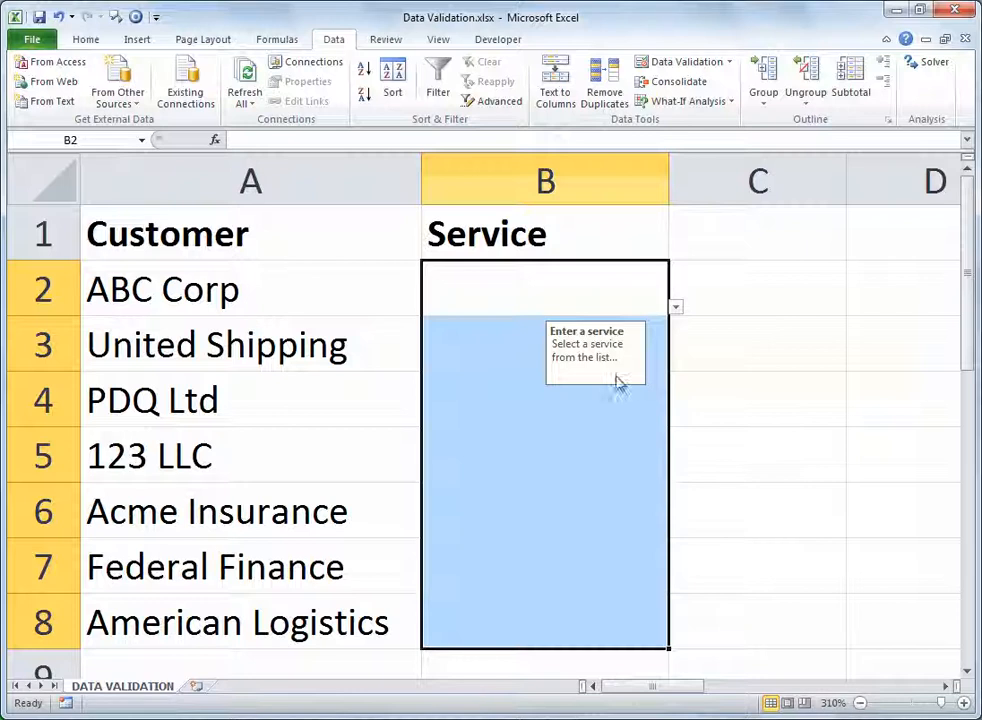
- Fill B2 with Accounting and B3 with Tax from the in-cell dropdown list
{"action": "left_click_drag", "start_coordinate": [616, 378], "coordinate": [380, 303]}
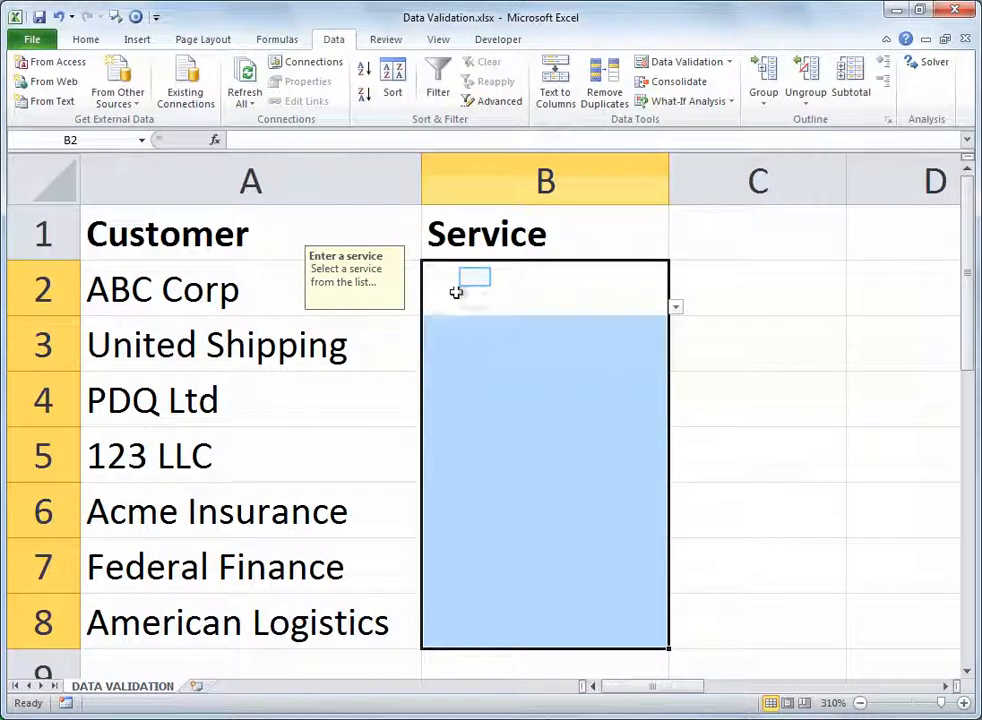
{"action": "left_click", "coordinate": [476, 280]}
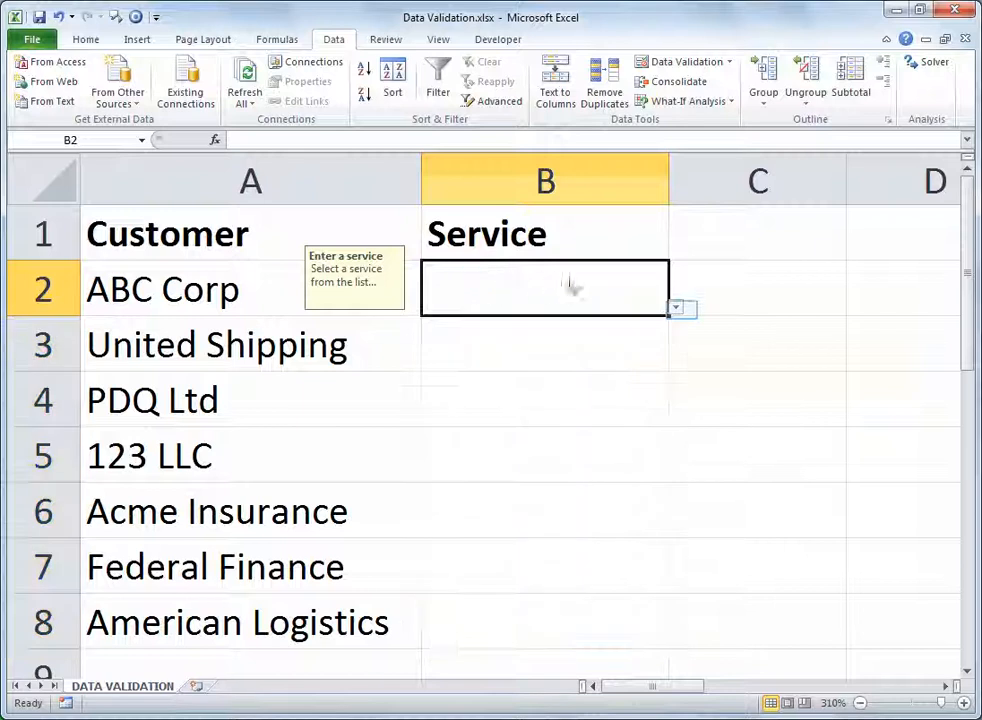
{"action": "left_click", "coordinate": [679, 309]}
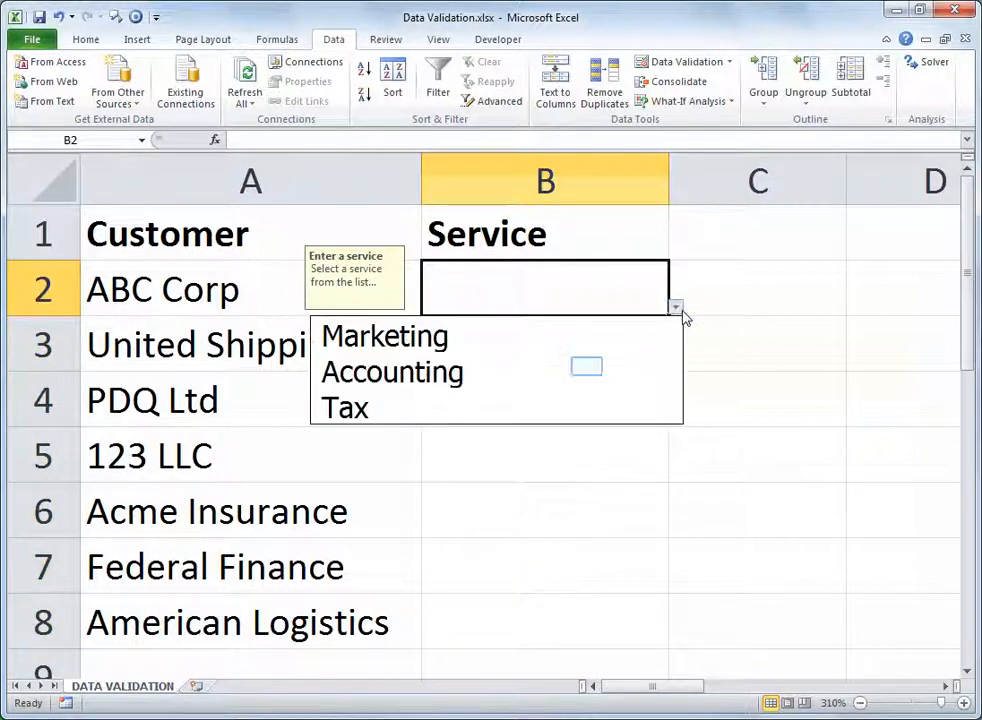
{"action": "left_click", "coordinate": [588, 373]}
{"action": "left_click", "coordinate": [615, 362]}
{"action": "left_click", "coordinate": [683, 365]}
{"action": "left_click", "coordinate": [631, 361]}
{"action": "left_click", "coordinate": [676, 362]}
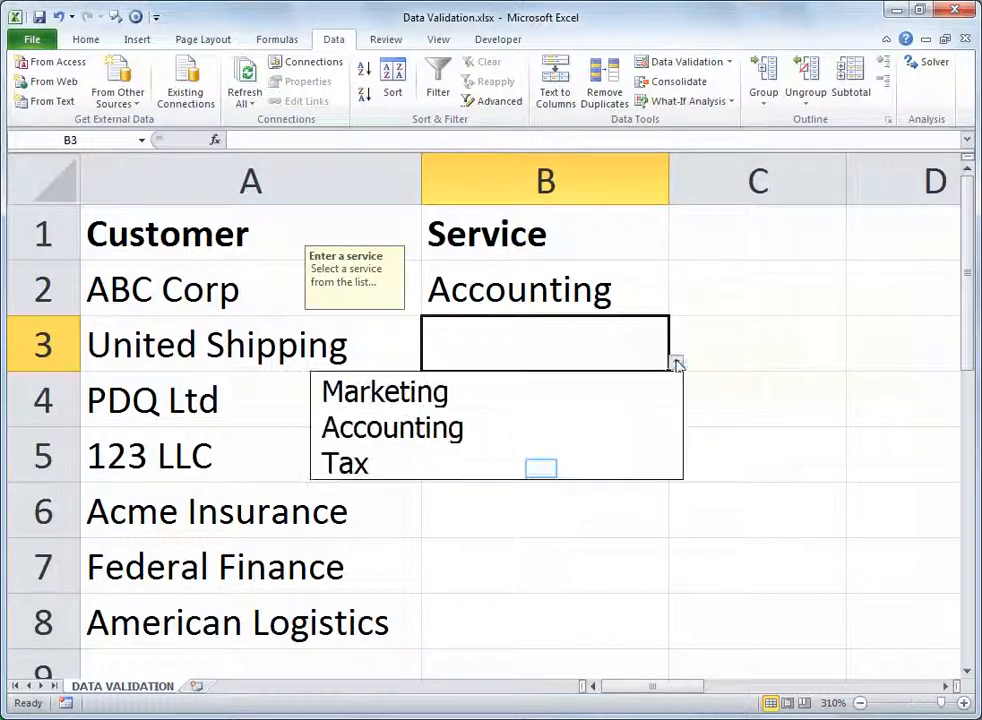
{"action": "left_click", "coordinate": [556, 462]}
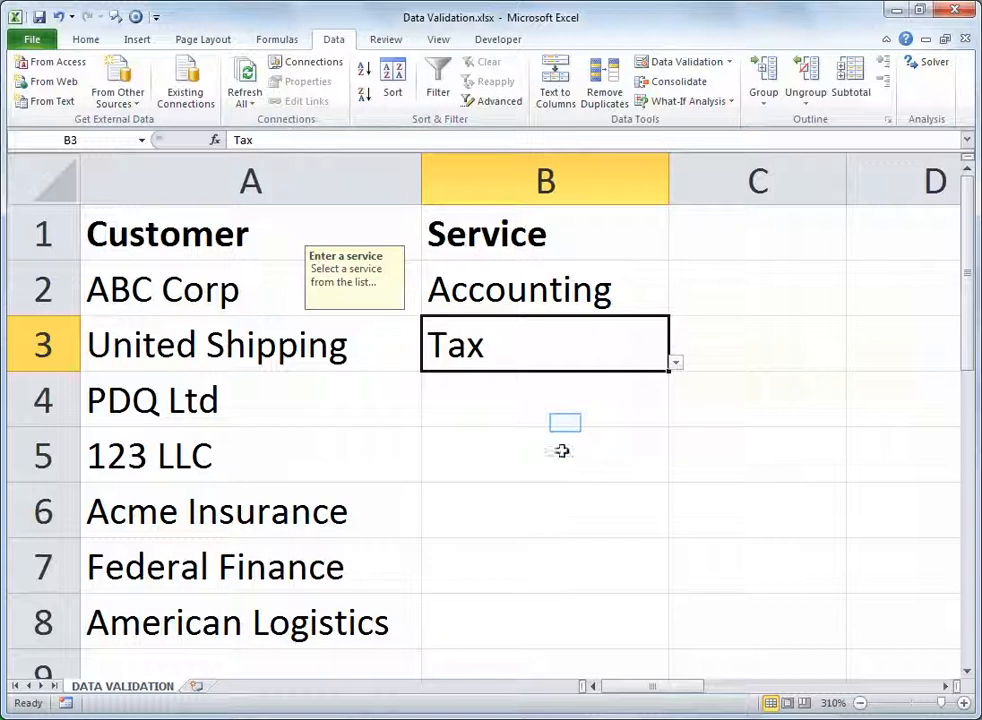
- Try entering Legal in B4 and cancel the invalid entry
{"action": "left_click", "coordinate": [565, 422]}
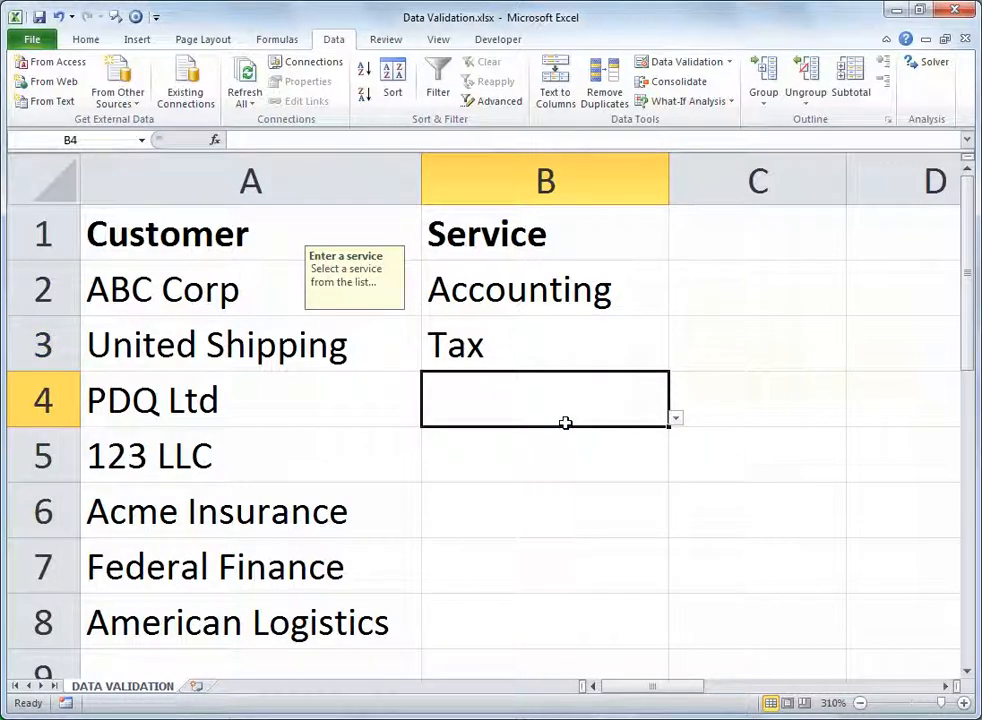
{"action": "type", "text": "Legal"}
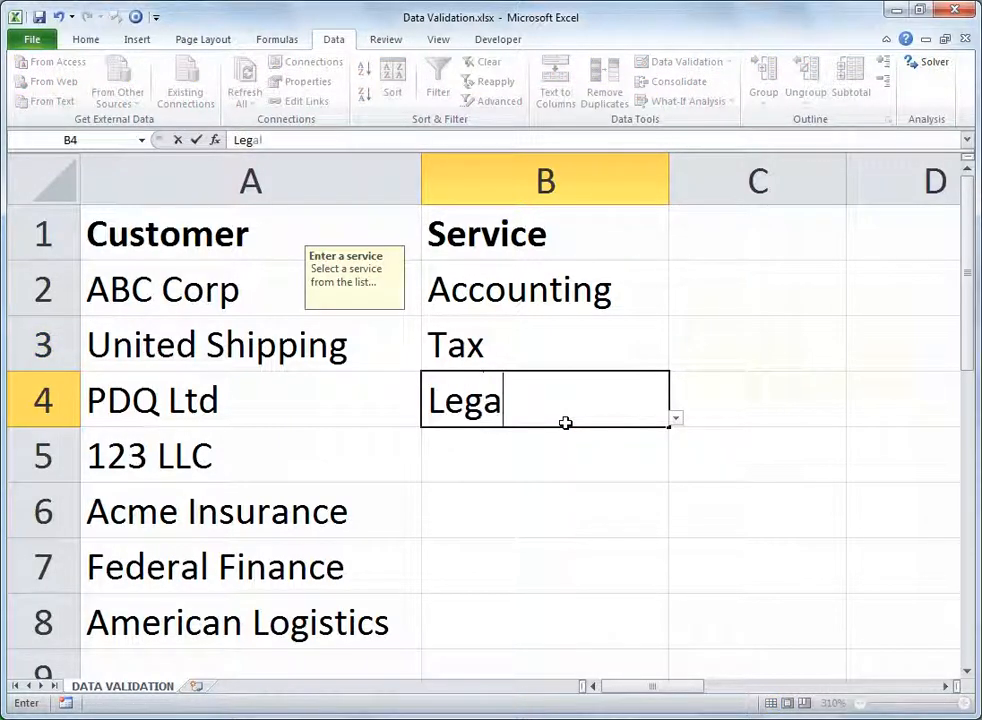
{"action": "key", "text": "Return"}
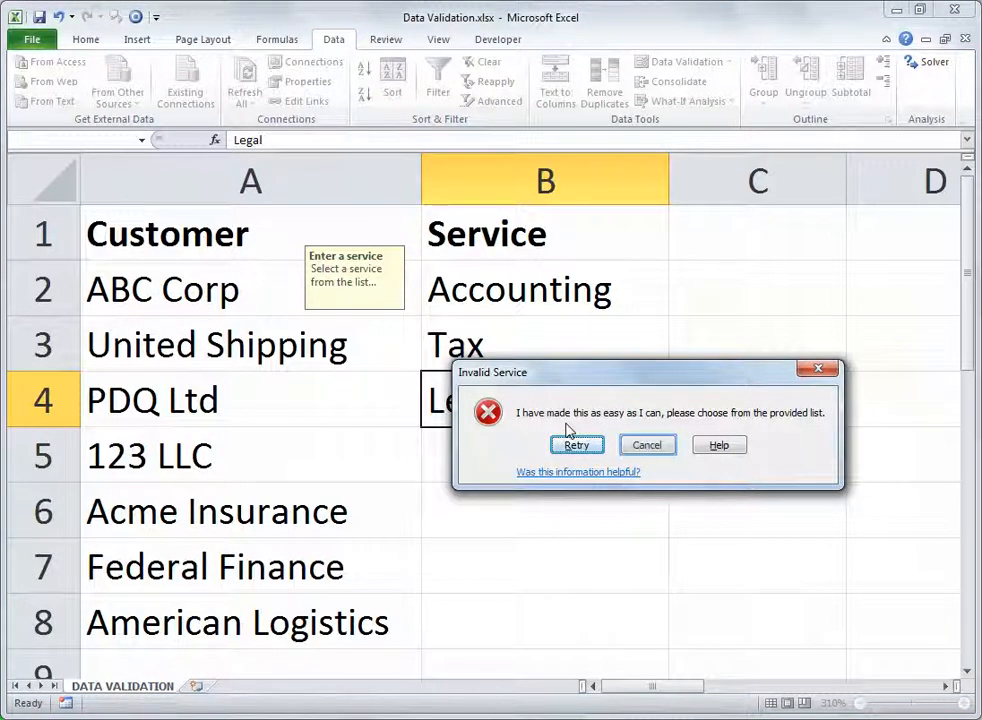
{"action": "left_click", "coordinate": [648, 446]}
- Pick Accounting from the dropdown list for B4, B5 and B6
{"action": "left_click", "coordinate": [677, 419]}
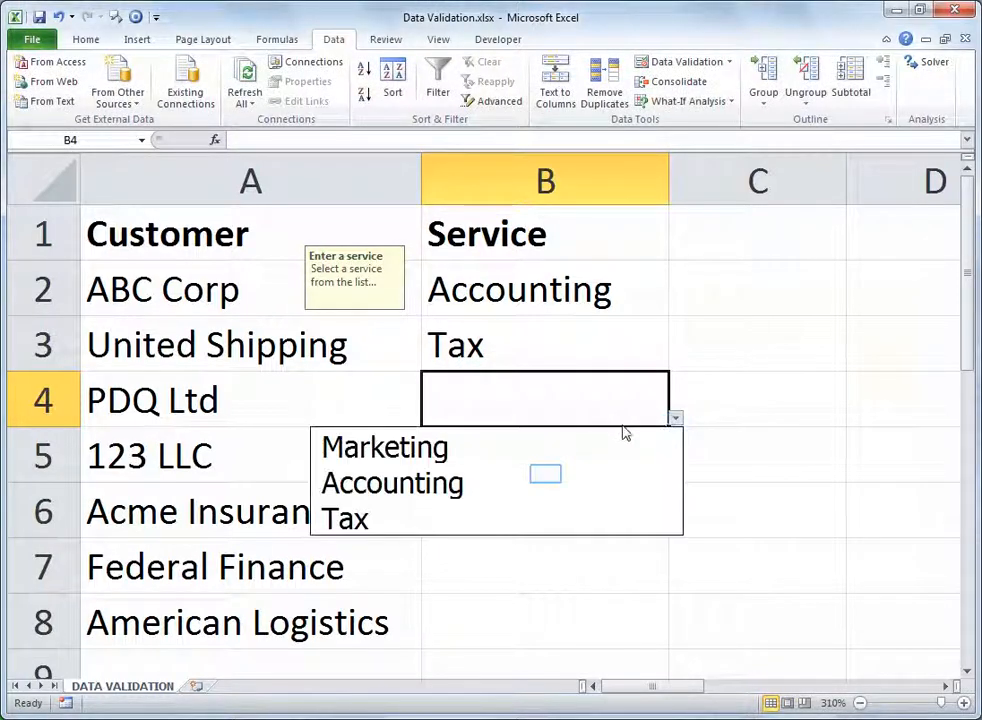
{"action": "left_click", "coordinate": [546, 478]}
{"action": "left_click", "coordinate": [568, 474]}
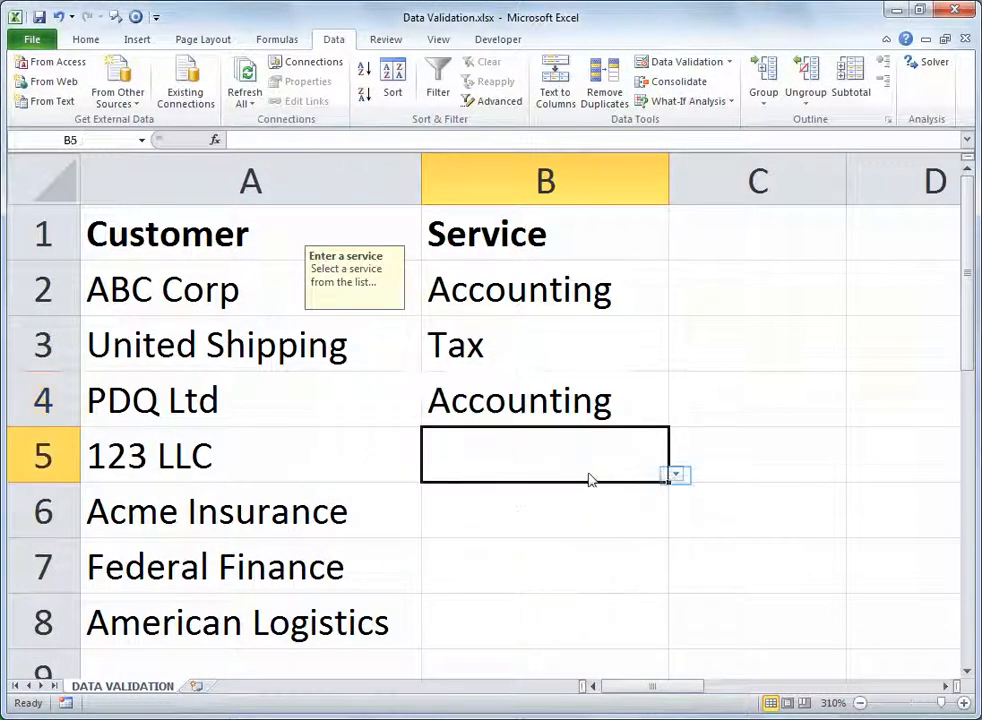
{"action": "left_click", "coordinate": [677, 474]}
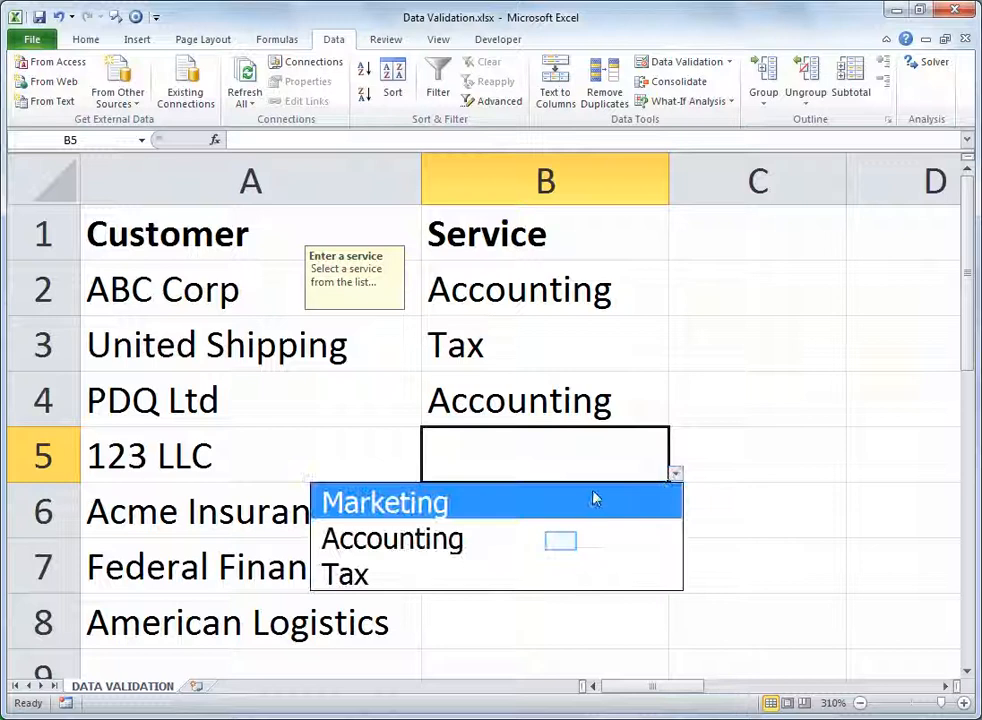
{"action": "left_click", "coordinate": [562, 542]}
{"action": "left_click", "coordinate": [645, 518]}
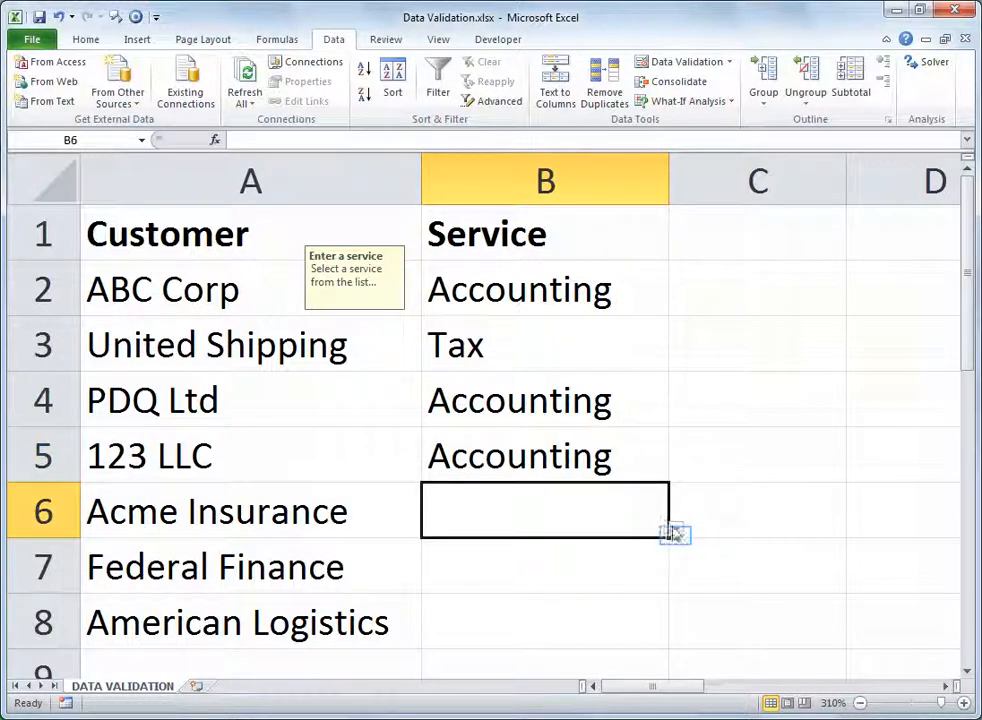
{"action": "left_click", "coordinate": [676, 529]}
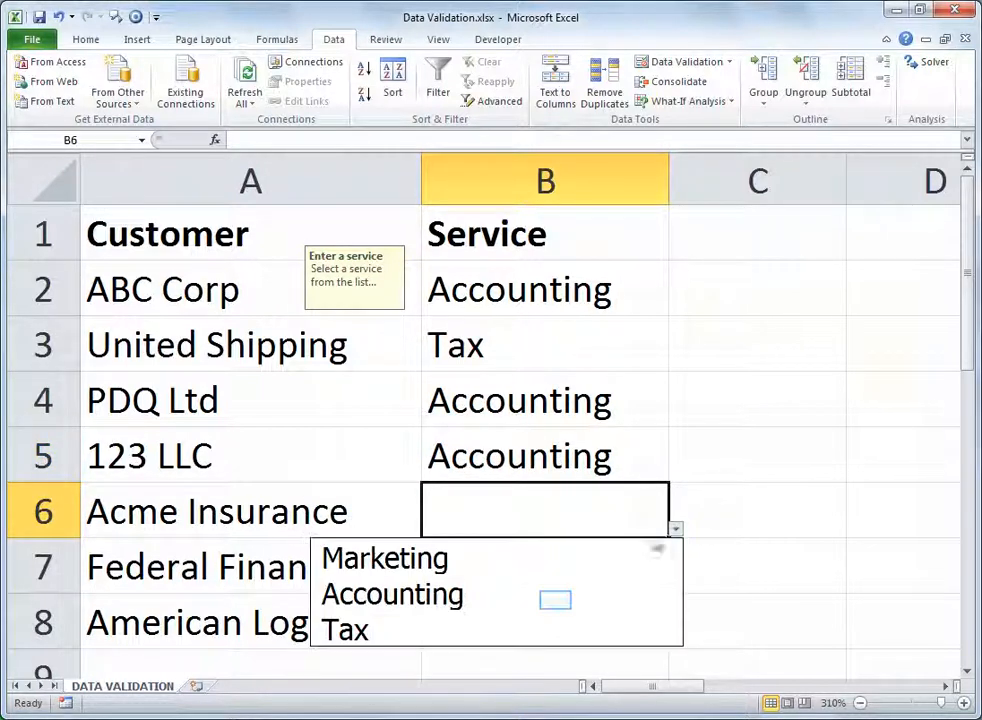
{"action": "left_click", "coordinate": [556, 596]}
- Pick Tax for B7 and Marketing for B8 from the dropdown list
{"action": "left_click", "coordinate": [656, 587]}
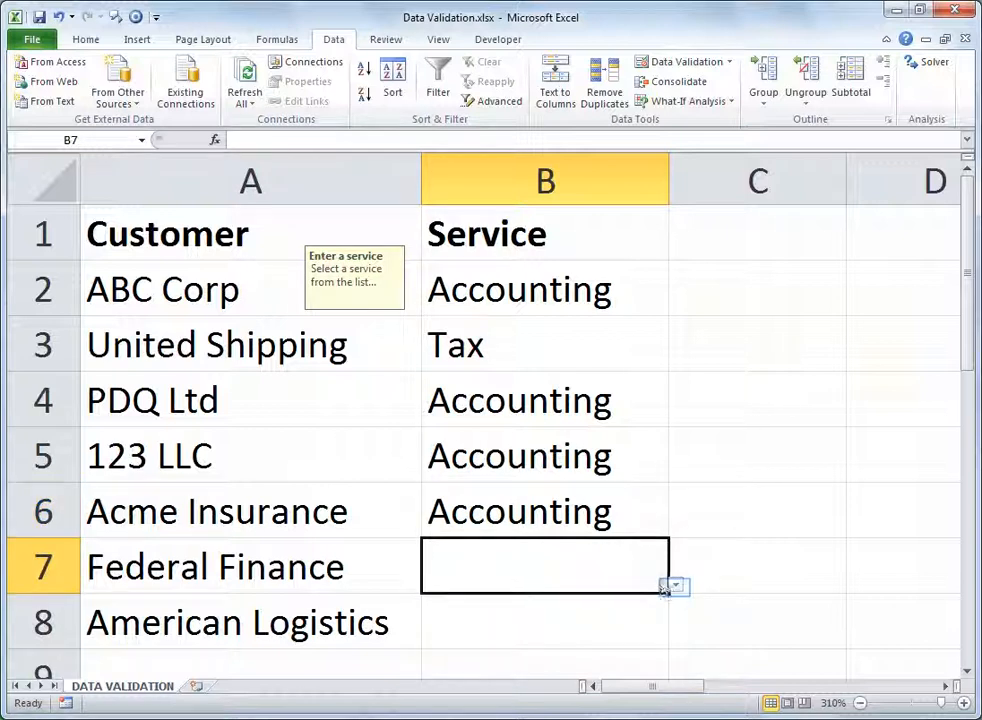
{"action": "left_click", "coordinate": [677, 586]}
{"action": "left_click", "coordinate": [578, 669]}
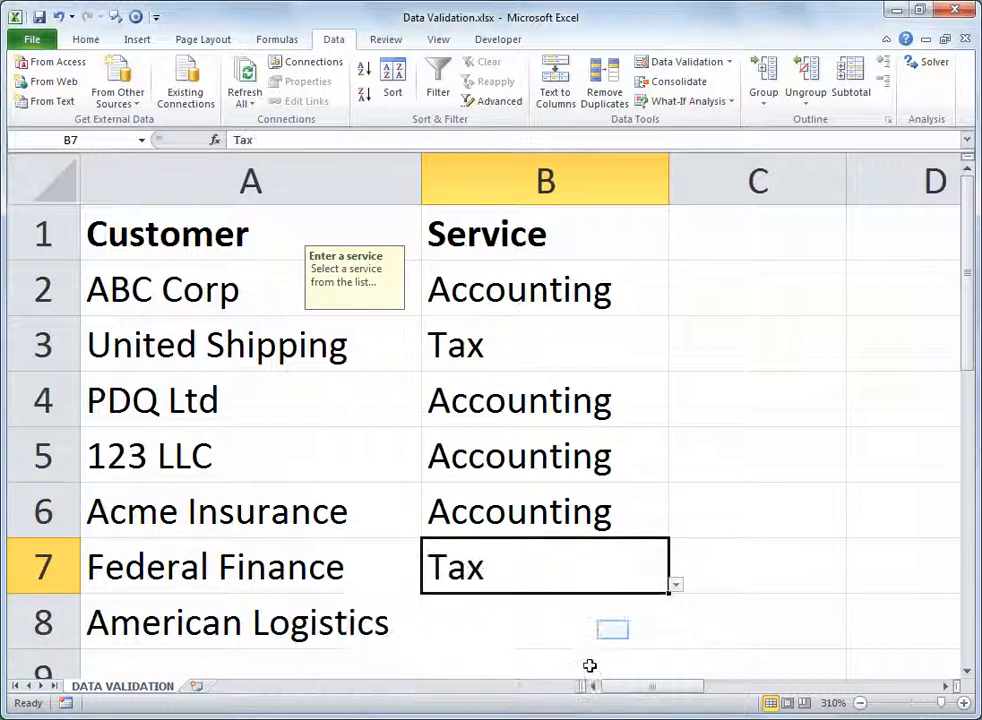
{"action": "left_click", "coordinate": [632, 635]}
{"action": "left_click", "coordinate": [677, 639]}
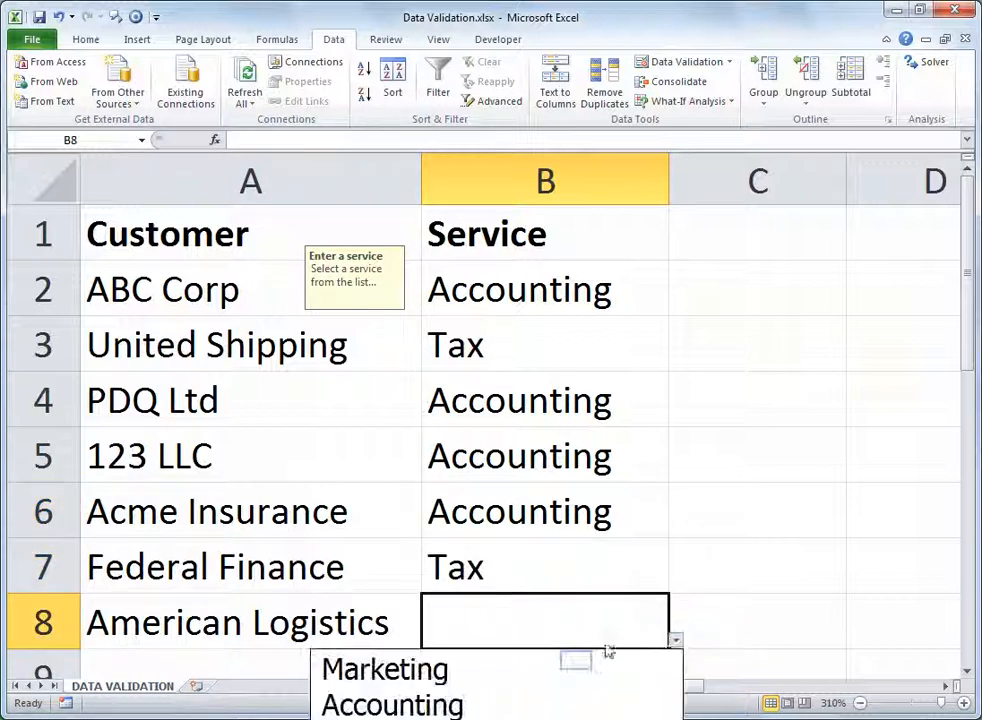
{"action": "left_click", "coordinate": [575, 662]}
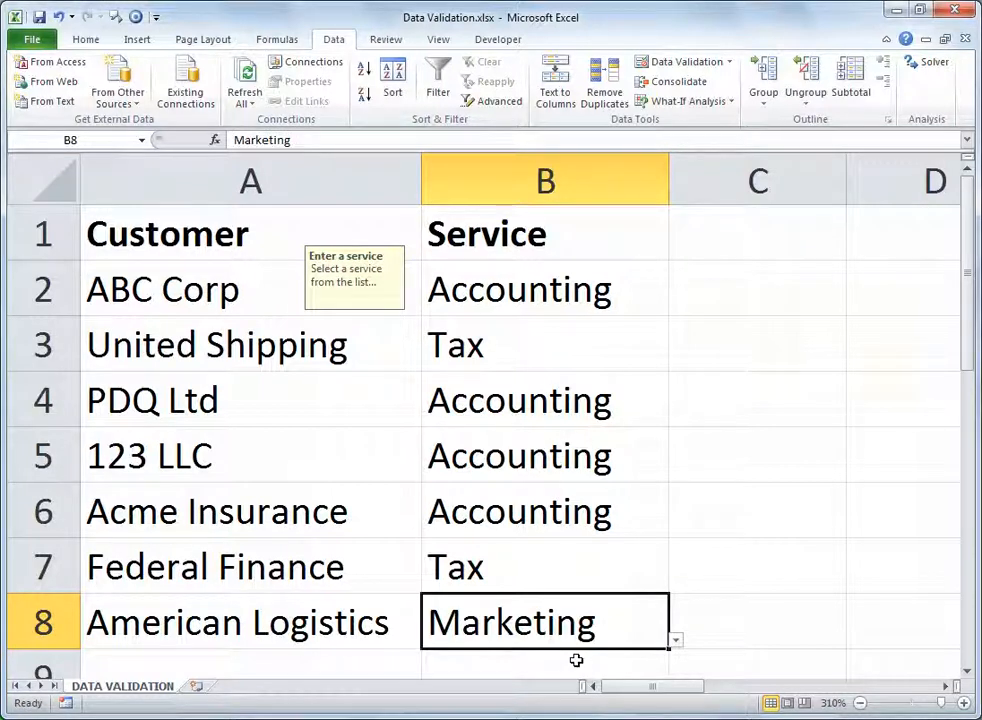